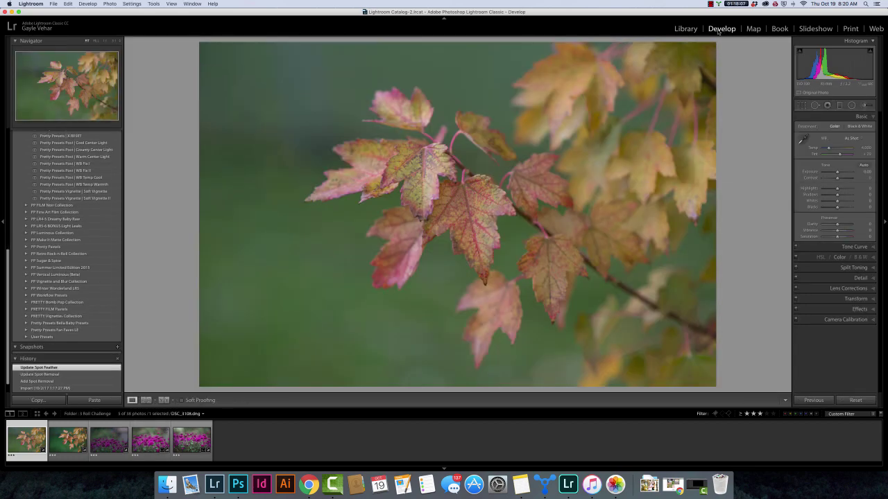
# - Review the rated leaf photos in Develop, stepping between them, then return to the Library grid
pyautogui.click(691, 31)
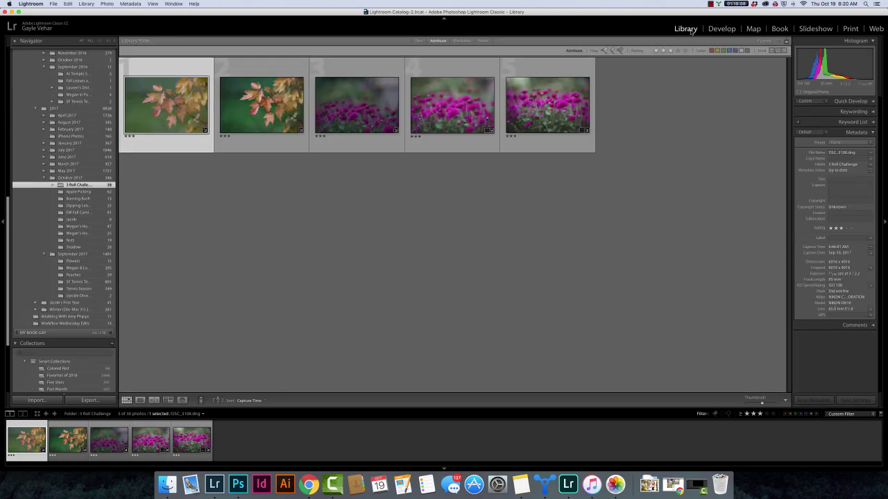
pyautogui.click(733, 31)
pyautogui.click(685, 29)
pyautogui.click(722, 29)
pyautogui.press('Right')
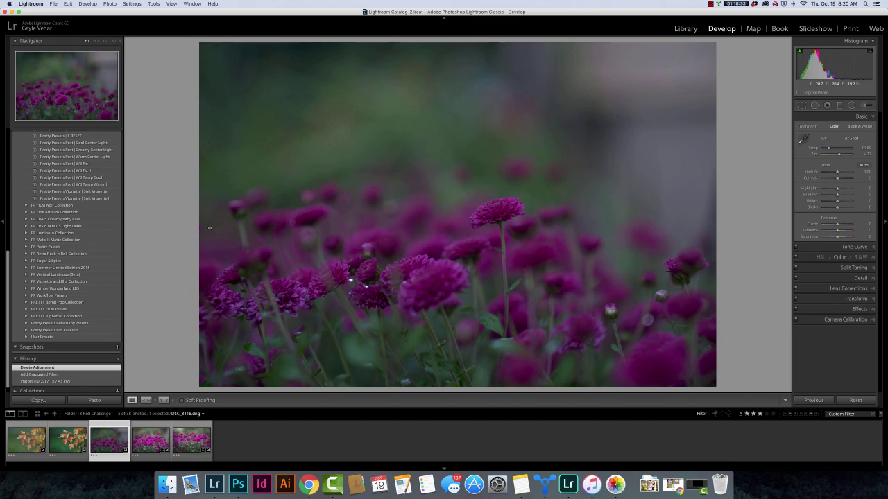
pyautogui.press('Right')
pyautogui.press('Left')
pyautogui.press('Left')
pyautogui.press('Left')
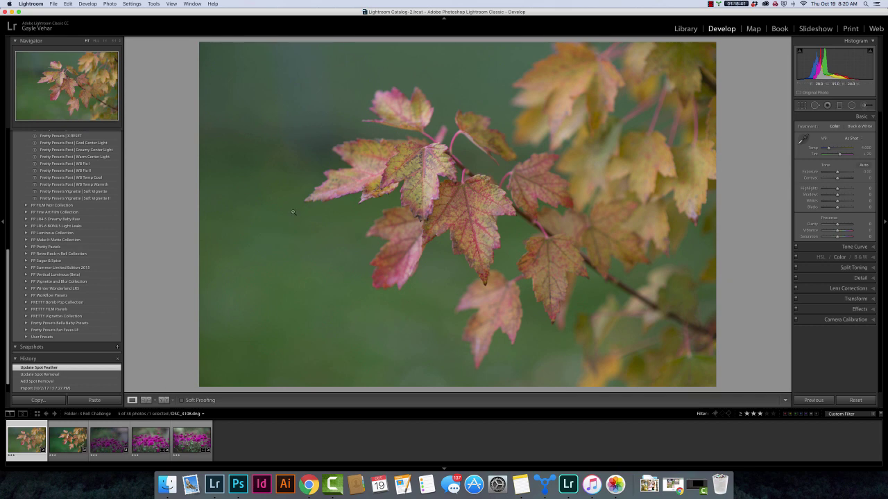
pyautogui.press('g')
# - Import the five camera photos into subfolder 'Jacob Out Front' with Embedded & Sidecar previews, ejecting the card
pyautogui.click(35, 401)
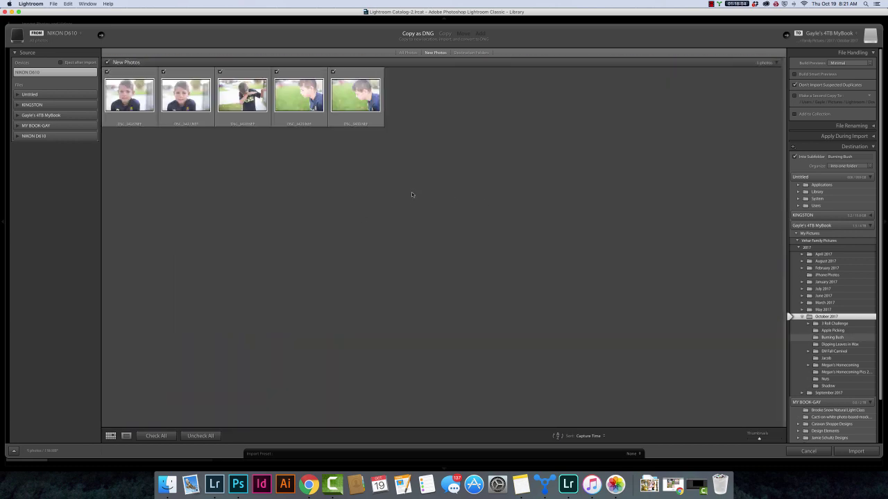
pyautogui.click(79, 63)
pyautogui.click(839, 63)
pyautogui.click(840, 67)
pyautogui.click(843, 158)
pyautogui.write('Jacob Out Front')
pyautogui.click(856, 452)
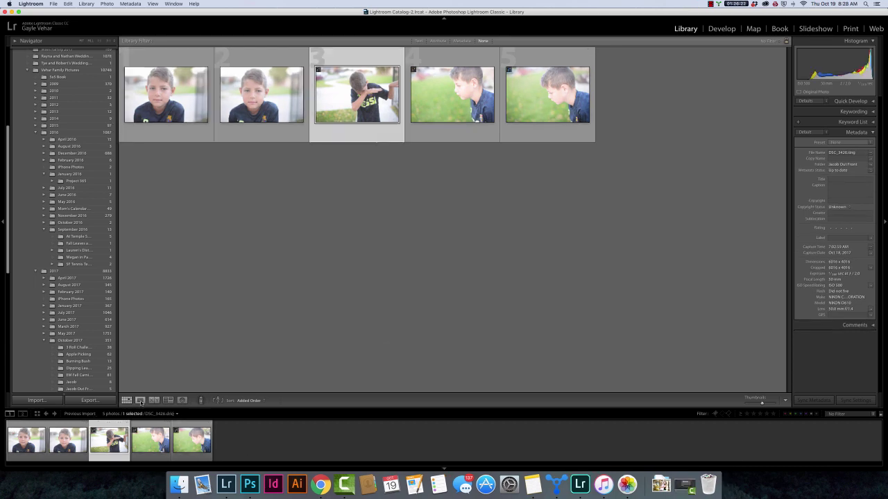
# - Browse the imported photos in Loupe view, ending on the profile shot DSC_3430.dng
pyautogui.click(140, 401)
pyautogui.press('Right')
pyautogui.press('Right')
pyautogui.press('Left')
pyautogui.press('Left')
pyautogui.press('Right')
pyautogui.press('Right')
pyautogui.press('Left')
pyautogui.press('Left')
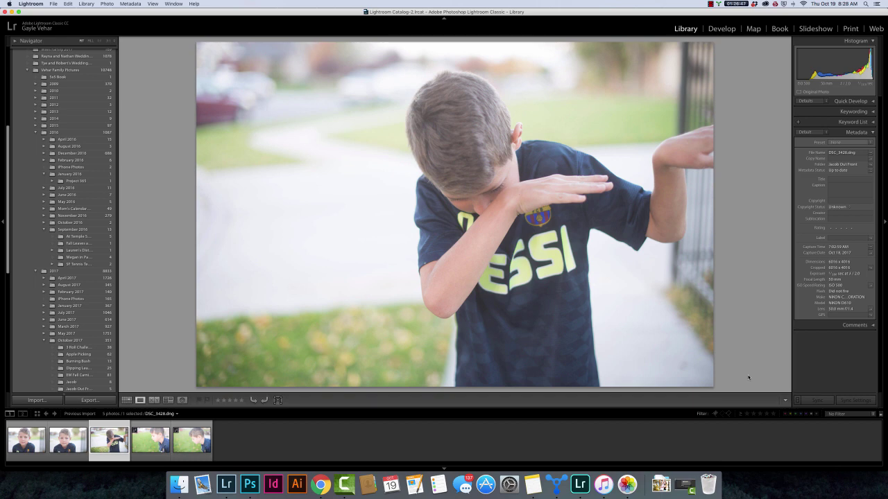
pyautogui.press('Right')
pyautogui.click(194, 458)
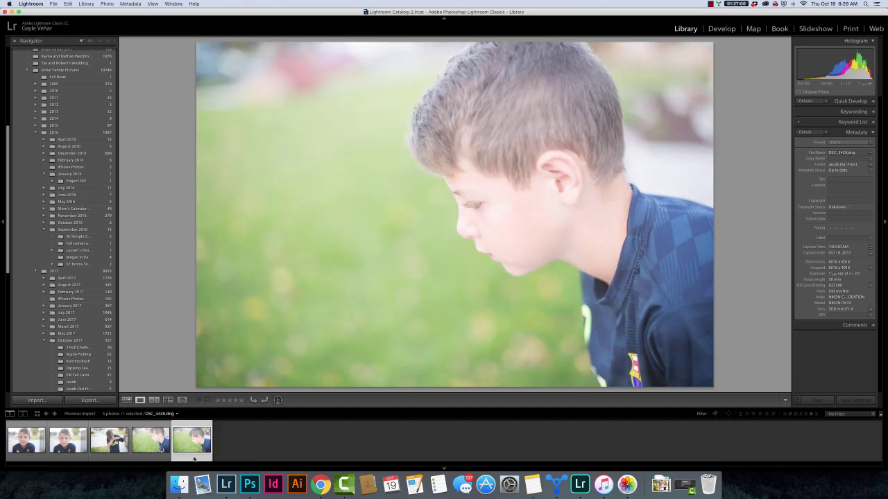
pyautogui.click(158, 447)
pyautogui.press('Left')
pyautogui.press('Right')
pyautogui.press('Right')
pyautogui.press('Left')
pyautogui.press('Left')
pyautogui.press('Left')
pyautogui.press('Right')
pyautogui.press('Right')
pyautogui.press('Left')
pyautogui.press('Left')
# - Show the 3 Roll Challenge folder's photos rated three stars or higher in Develop
pyautogui.click(732, 29)
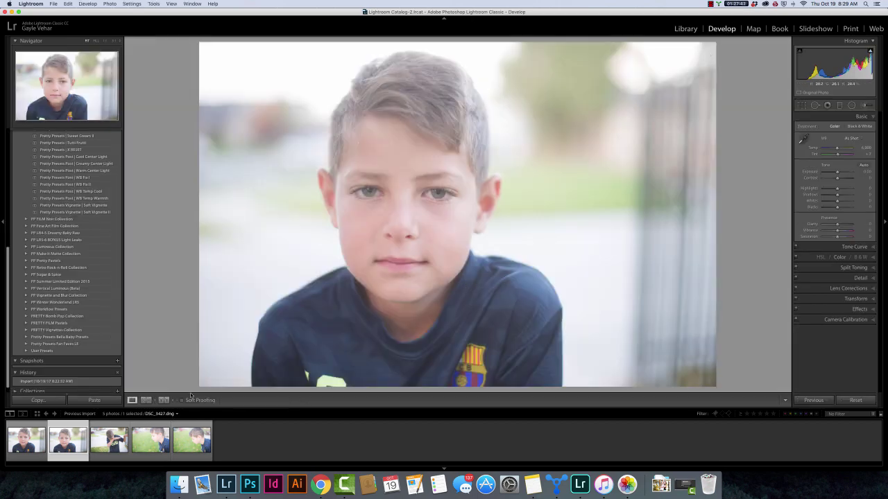
pyautogui.click(159, 414)
pyautogui.click(180, 395)
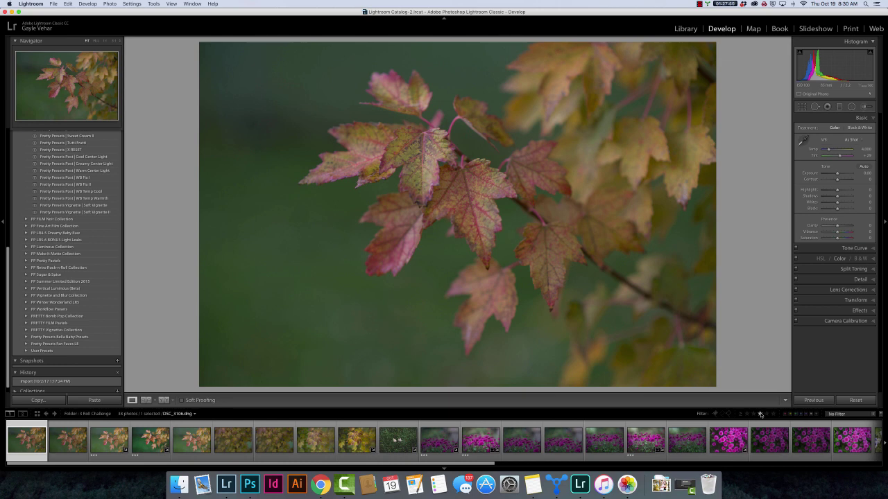
pyautogui.click(760, 414)
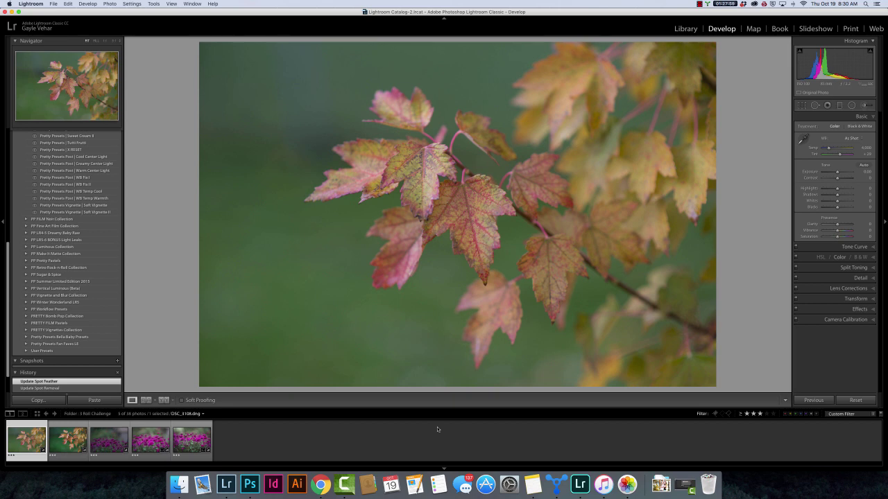
# - Draw a graduated filter across the left half of the autumn-leaf photo, nudged slightly right
pyautogui.click(839, 106)
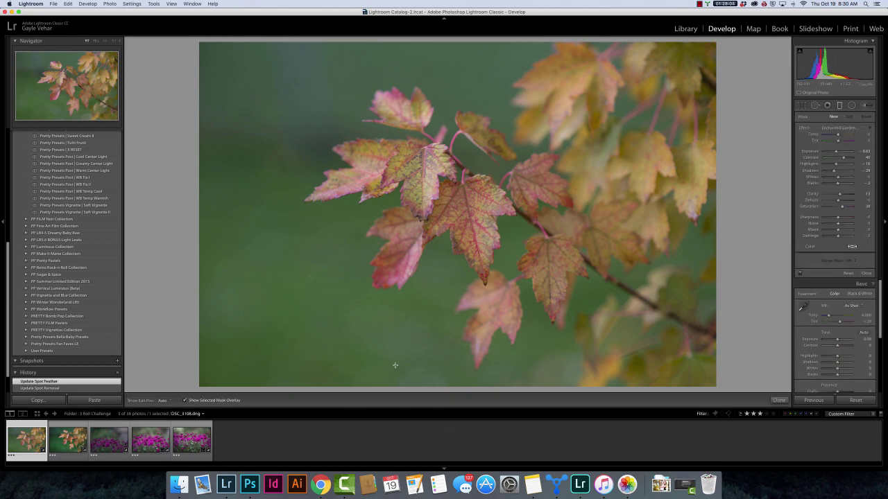
pyautogui.moveTo(178, 200); pyautogui.dragTo(464, 200)
pyautogui.moveTo(320, 200); pyautogui.dragTo(350, 200)
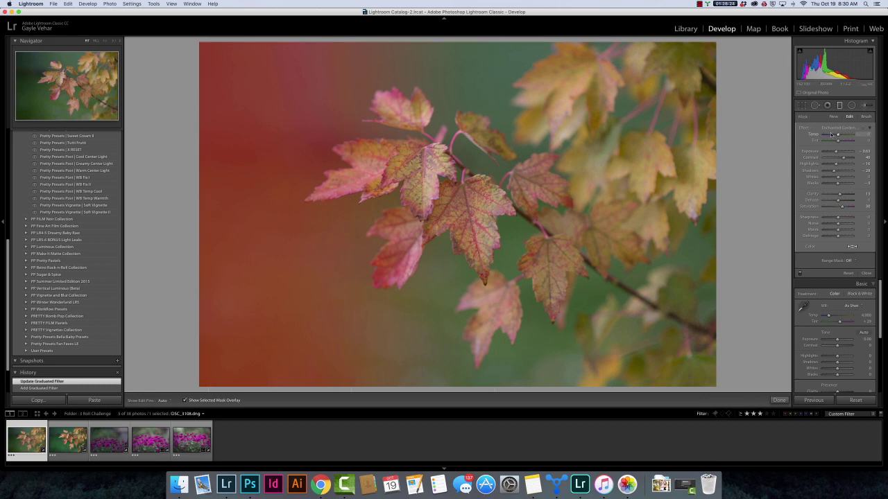
# - Put the graduated filter's mask into Brush mode and bring up the Range Mask choices
pyautogui.click(866, 116)
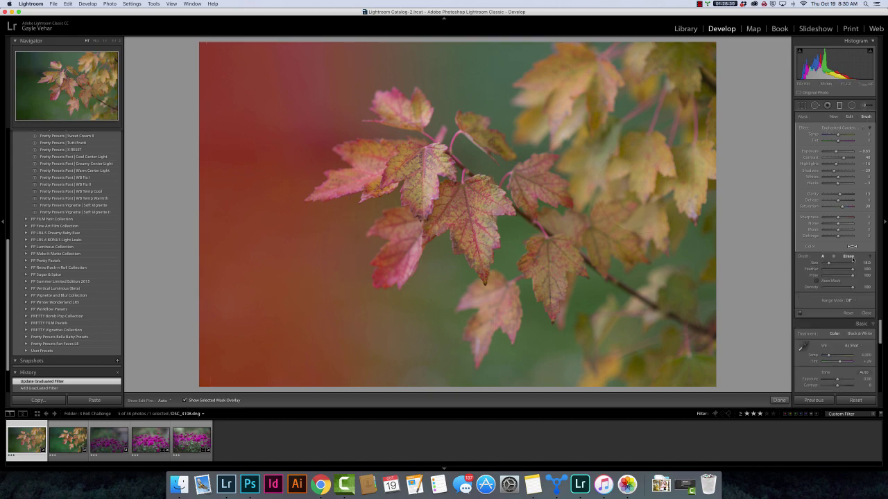
pyautogui.click(851, 302)
pyautogui.click(809, 303)
pyautogui.click(849, 301)
# - Set the filter's Range Mask to Color, hide the overlay, and shift the filter right
pyautogui.click(853, 304)
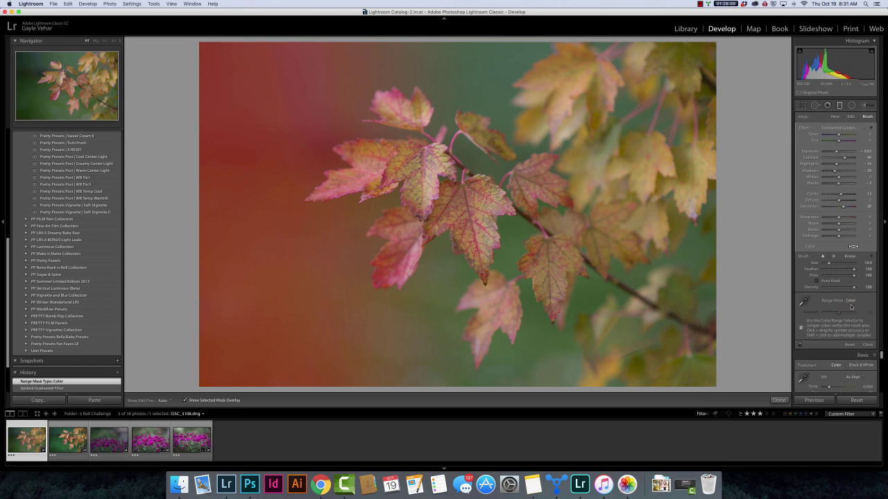
pyautogui.press('o')
pyautogui.moveTo(350, 198); pyautogui.dragTo(397, 199)
# - Sample six points of the green background with the colour eyedropper to define the mask
pyautogui.click(803, 302)
pyautogui.click(289, 186)
pyautogui.press('shift')
pyautogui.keyDown('shift'); pyautogui.click(312, 100); pyautogui.keyUp('shift')
pyautogui.keyDown('shift'); pyautogui.click(251, 95); pyautogui.keyUp('shift')
pyautogui.keyDown('shift'); pyautogui.click(324, 257); pyautogui.keyUp('shift')
pyautogui.keyDown('shift'); pyautogui.click(265, 338); pyautogui.keyUp('shift')
pyautogui.keyDown('shift'); pyautogui.click(239, 327); pyautogui.keyUp('shift')
# - Add two more green-background colour samples while viewing the mask overlay, then hide it
pyautogui.press('o')
pyautogui.press('shift')
pyautogui.keyDown('shift'); pyautogui.click(312, 93); pyautogui.keyUp('shift')
pyautogui.keyDown('shift'); pyautogui.click(250, 141); pyautogui.keyUp('shift')
pyautogui.press('o')
pyautogui.press('o')
pyautogui.press('o')
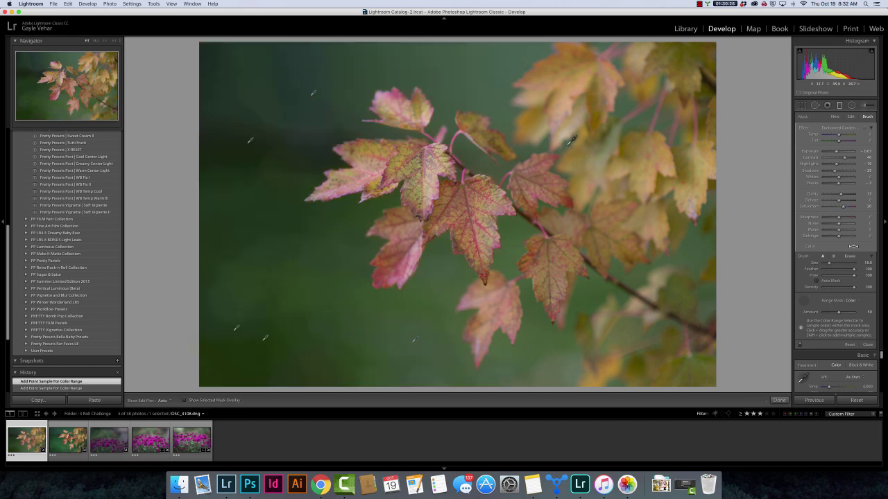
# - Switch the range mask to Luminance, then open the 3-star close-up homecoming portrait
pyautogui.click(851, 301)
pyautogui.click(851, 305)
pyautogui.click(187, 414)
pyautogui.click(208, 405)
pyautogui.click(758, 414)
pyautogui.click(201, 459)
# - Draw an inverted radial filter around her face with an effect preset and Luminance range mask
pyautogui.click(852, 106)
pyautogui.moveTo(449, 169); pyautogui.dragTo(491, 201)
pyautogui.click(810, 268)
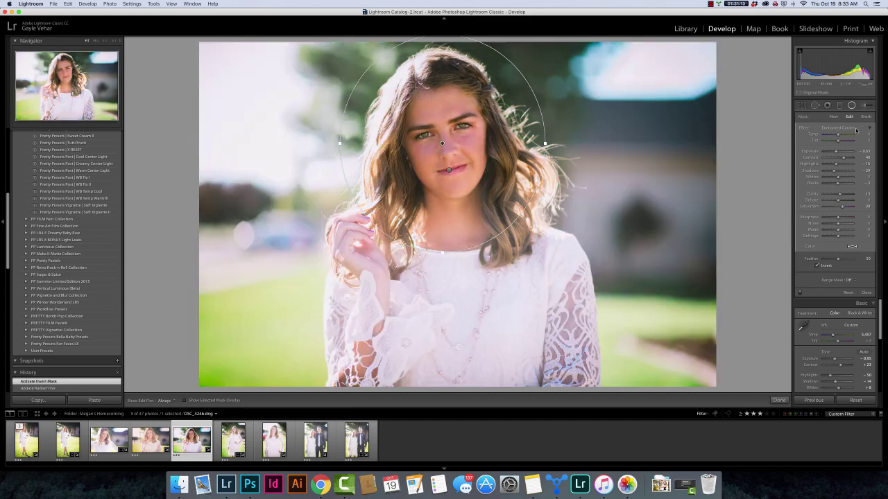
pyautogui.click(856, 130)
pyautogui.click(851, 135)
pyautogui.click(848, 281)
pyautogui.click(855, 288)
# - Narrow the luminance range to the bright hair highlights and fine-tune the mask smoothness
pyautogui.press('o')
pyautogui.moveTo(826, 293); pyautogui.dragTo(849, 294)
pyautogui.press('o')
pyautogui.press('o')
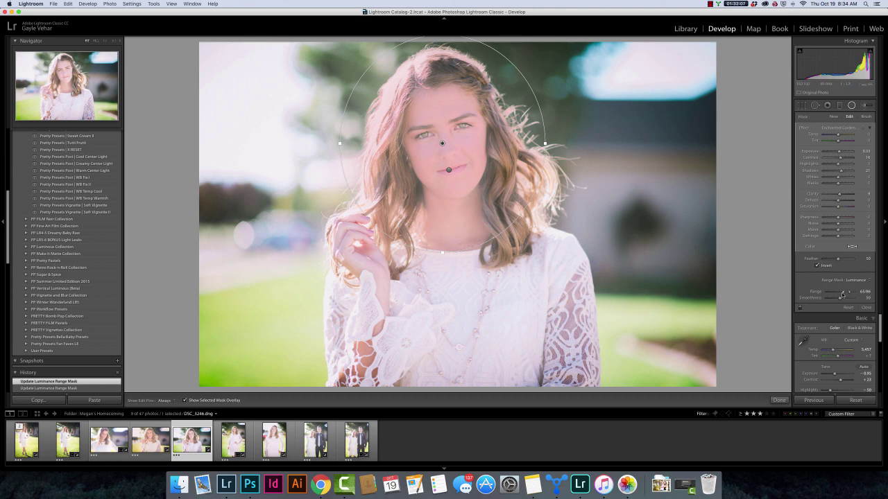
pyautogui.moveTo(839, 300)
pyautogui.mouseDown()
pyautogui.moveTo(850, 300)
pyautogui.moveTo(840, 300)
pyautogui.mouseUp()
pyautogui.moveTo(839, 300); pyautogui.dragTo(841, 300)
# - Close the Radial Filter panel, returning to the portrait's Basic adjustments
pyautogui.click(867, 307)
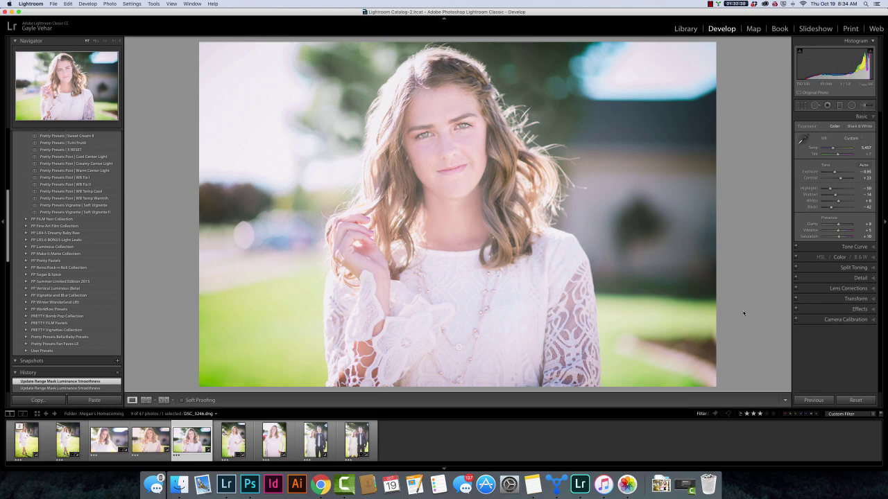